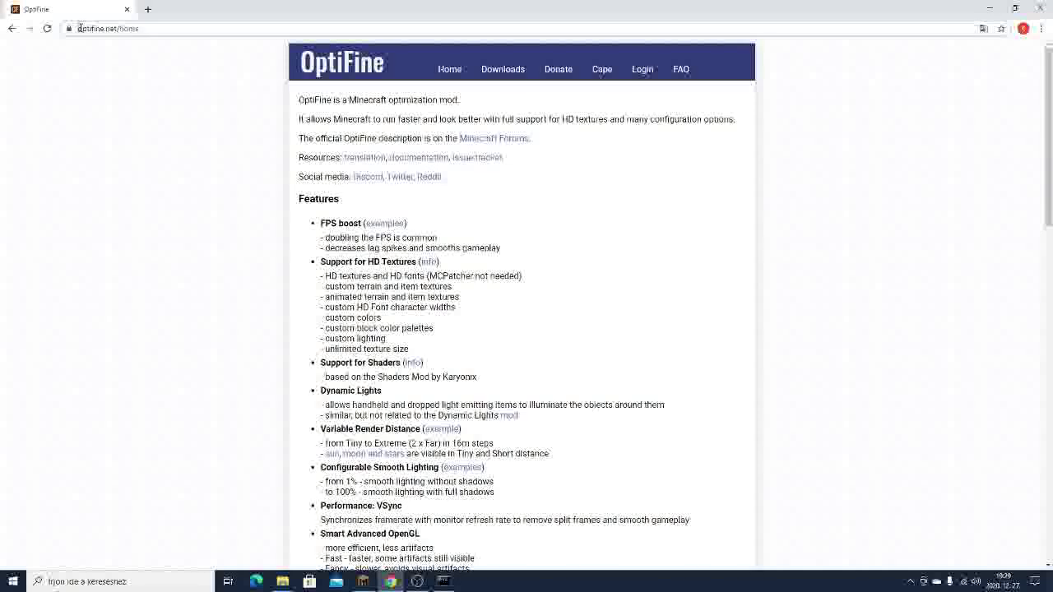
Open the OptiFine downloads page and show all available versions
{"action": "left_click_drag", "start_coordinate": [78, 28], "coordinate": [114, 34]}
{"action": "left_click", "coordinate": [263, 137]}
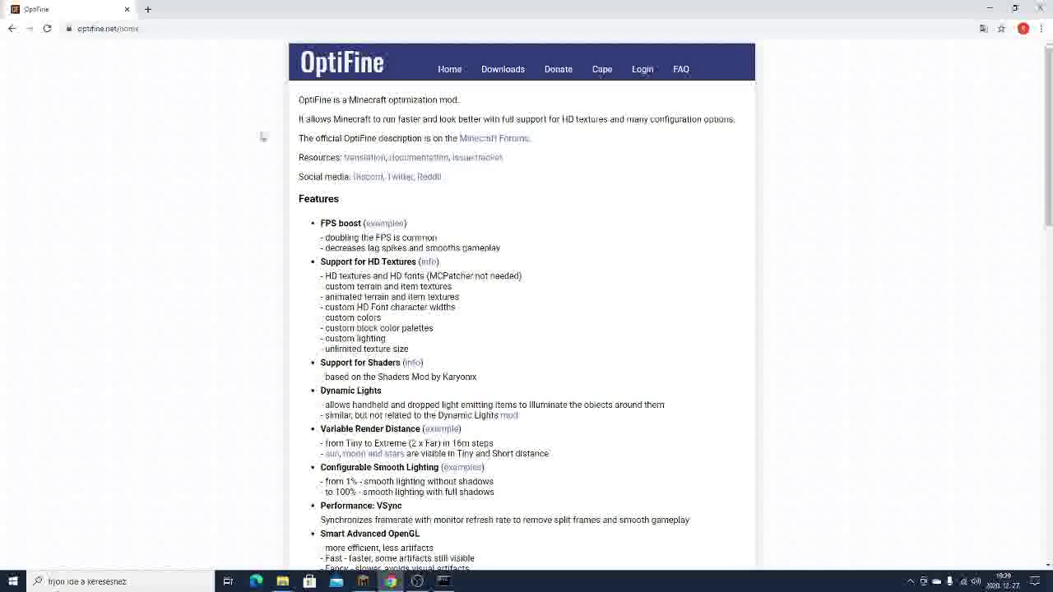
{"action": "left_click", "coordinate": [502, 70]}
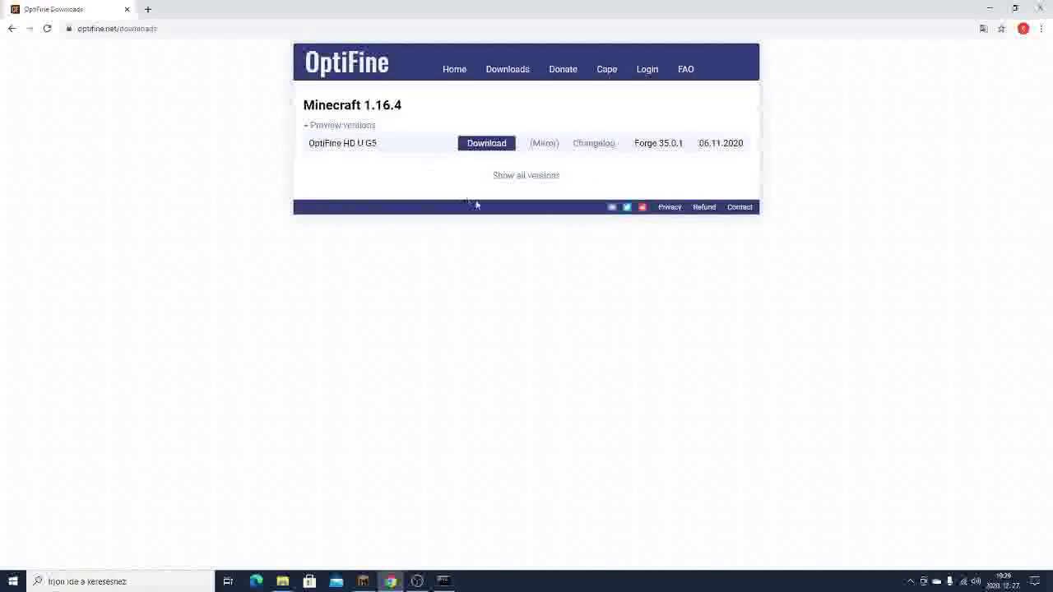
{"action": "left_click", "coordinate": [524, 177]}
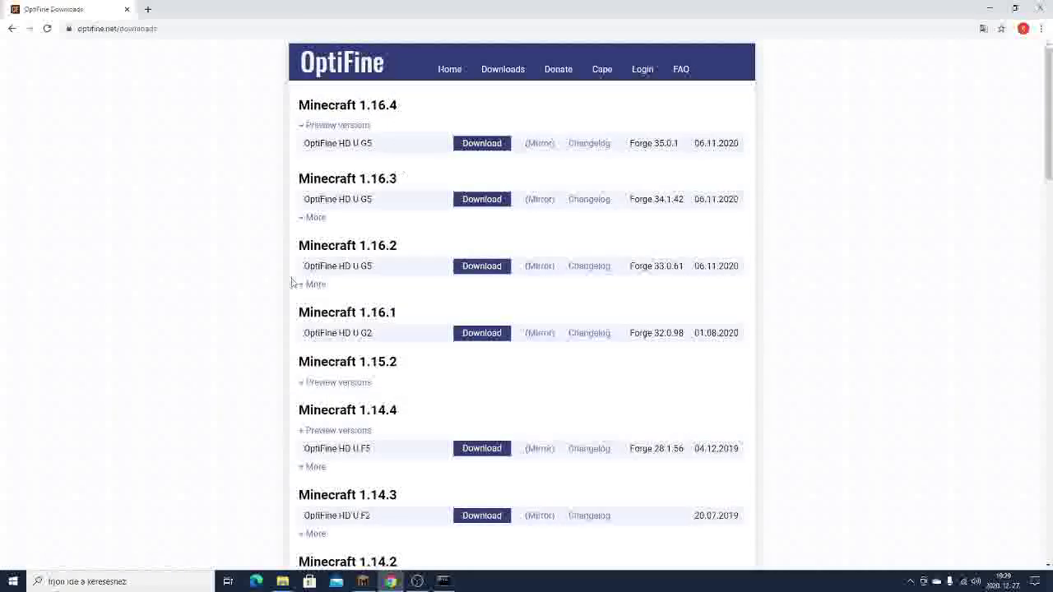
Find the Minecraft 1.8.9 release in the full OptiFine version list
{"action": "scroll", "coordinate": [329, 165], "scroll_direction": "down", "scroll_amount": 1}
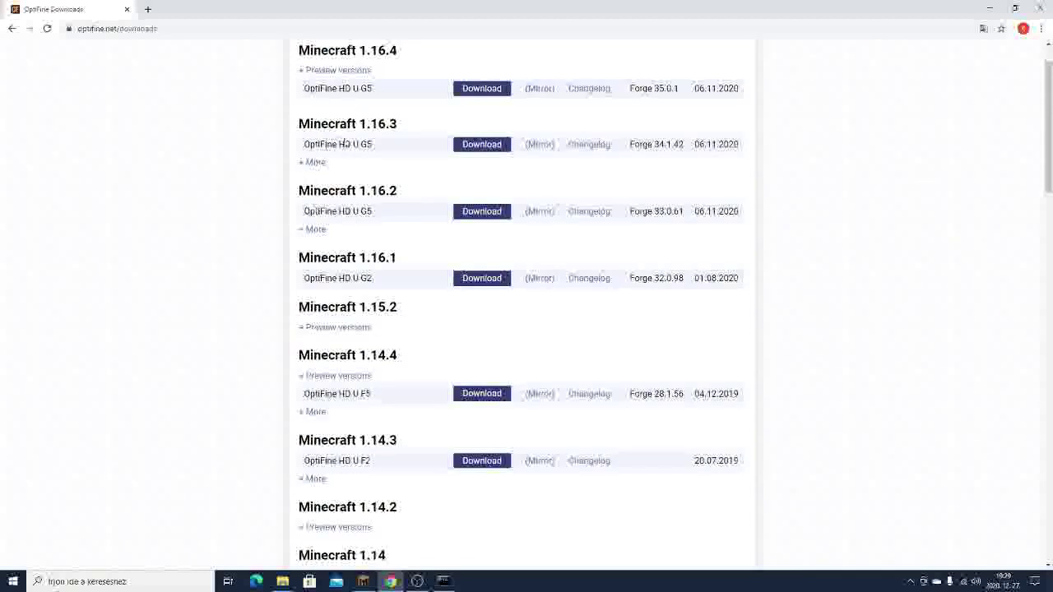
{"action": "scroll", "coordinate": [329, 239], "scroll_direction": "down", "scroll_amount": 2}
{"action": "scroll", "coordinate": [334, 247], "scroll_direction": "down", "scroll_amount": 4}
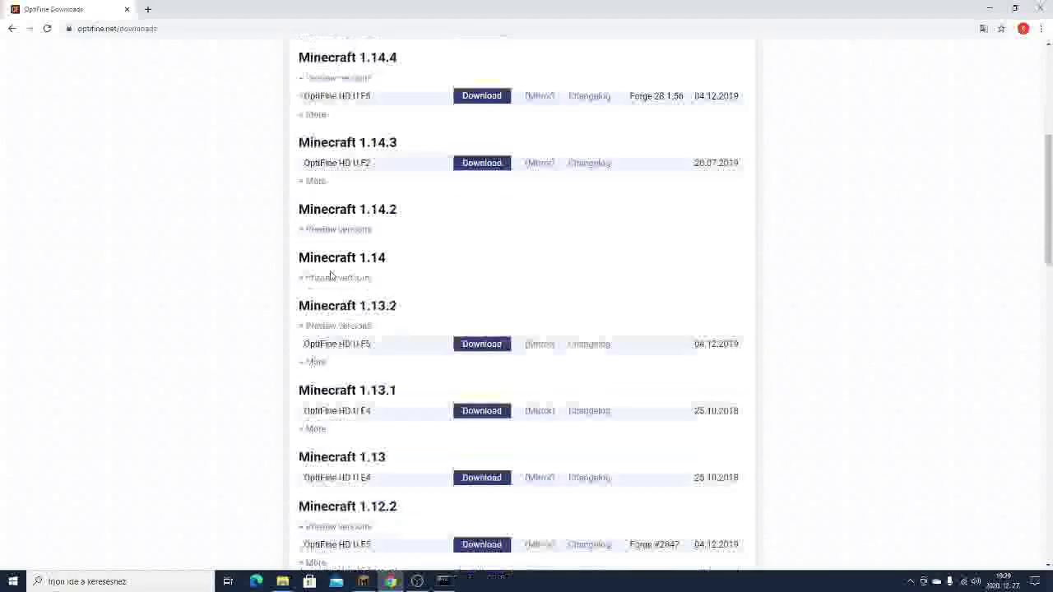
{"action": "scroll", "coordinate": [321, 283], "scroll_direction": "down", "scroll_amount": 9}
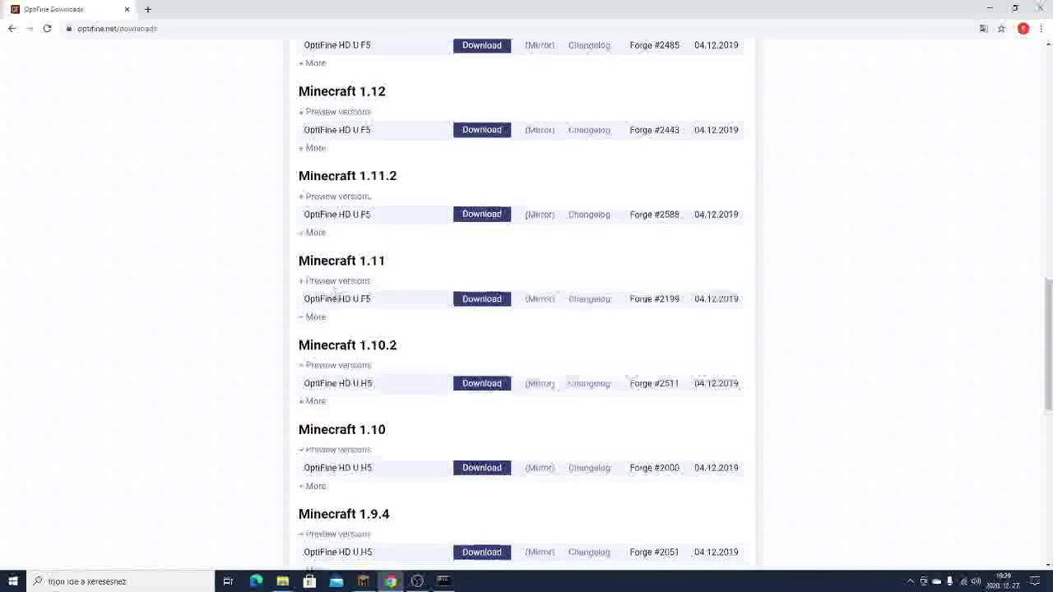
{"action": "scroll", "coordinate": [394, 413], "scroll_direction": "down", "scroll_amount": 1}
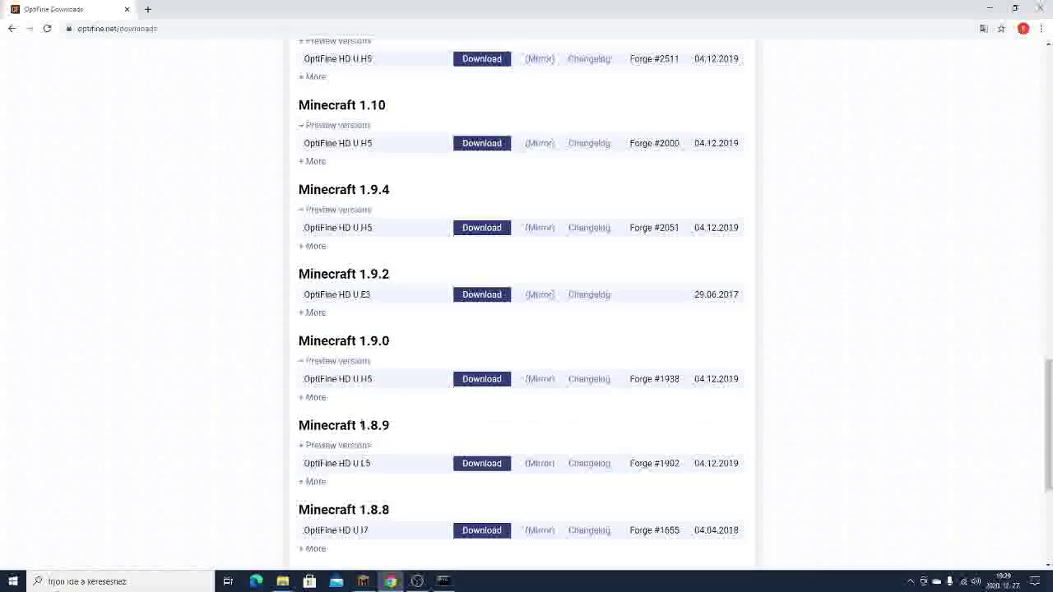
{"action": "left_click_drag", "start_coordinate": [360, 425], "coordinate": [391, 428]}
{"action": "left_click", "coordinate": [391, 429]}
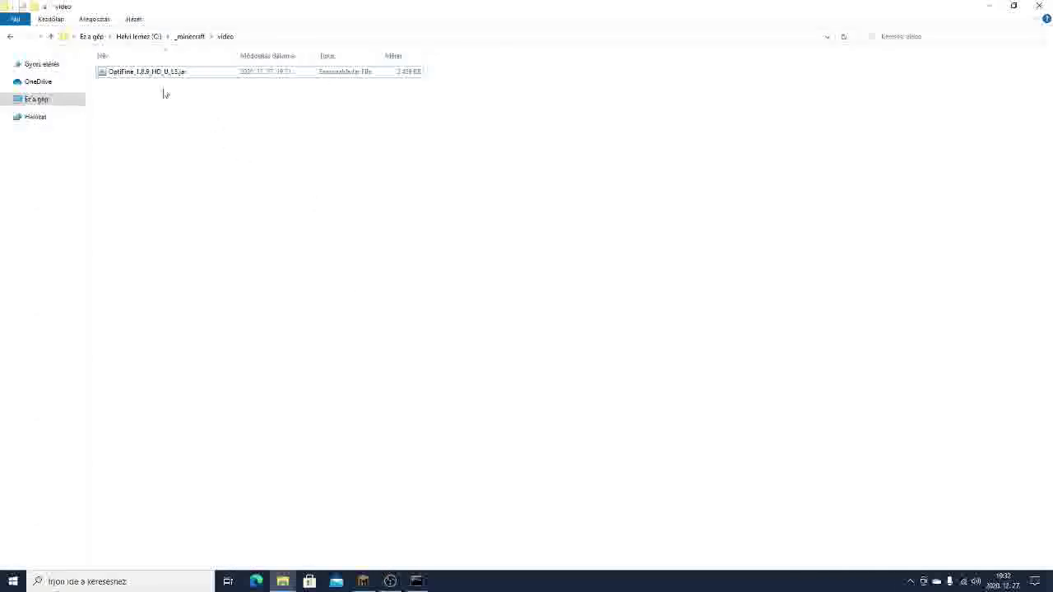
{"action": "right_click", "coordinate": [173, 72]}
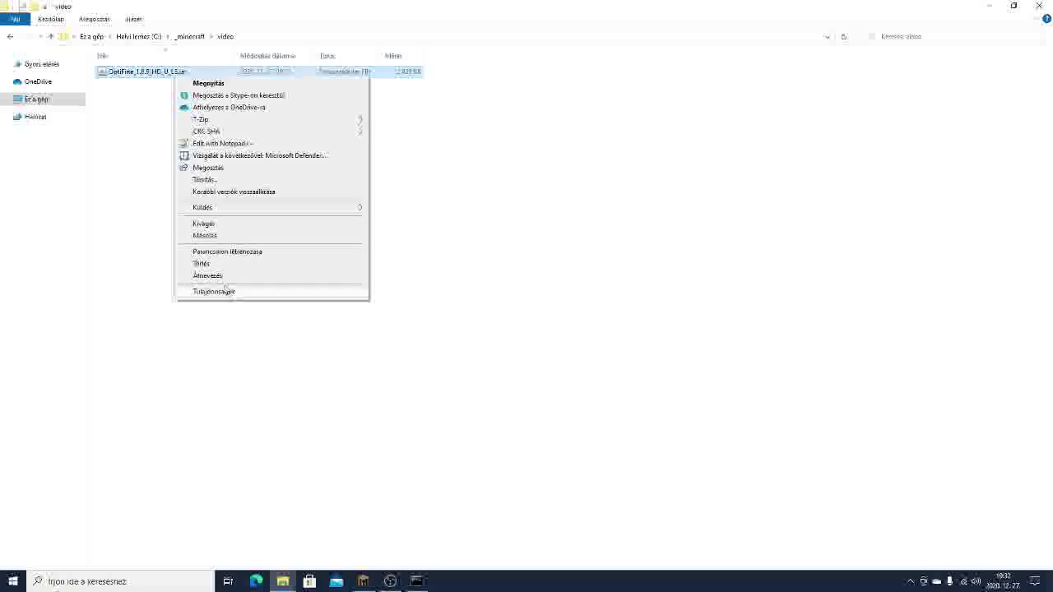
{"action": "left_click", "coordinate": [216, 275]}
{"action": "left_click", "coordinate": [145, 111]}
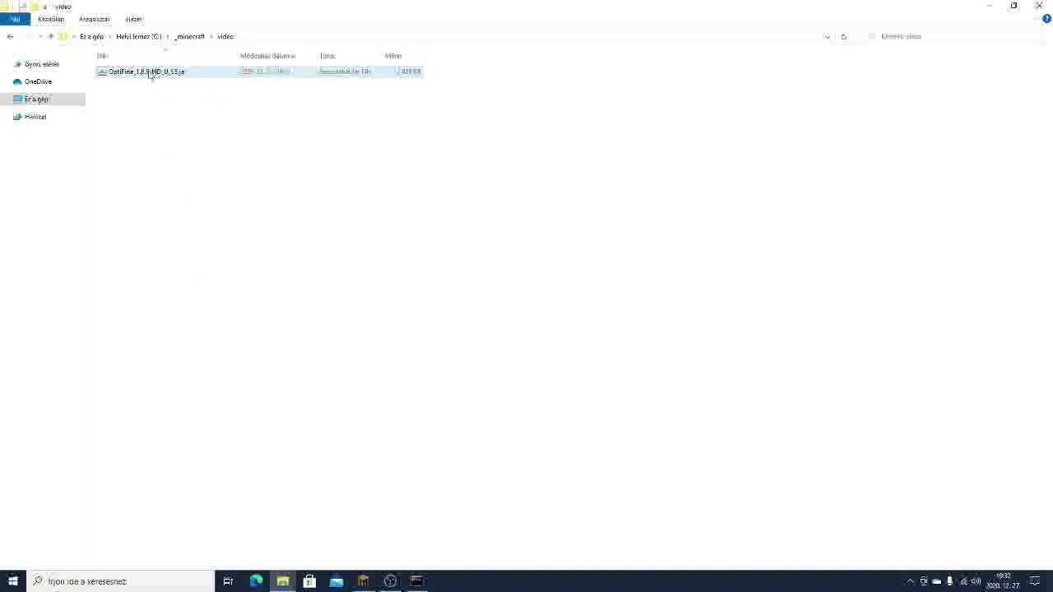
{"action": "left_click", "coordinate": [142, 77]}
{"action": "right_click", "coordinate": [138, 78]}
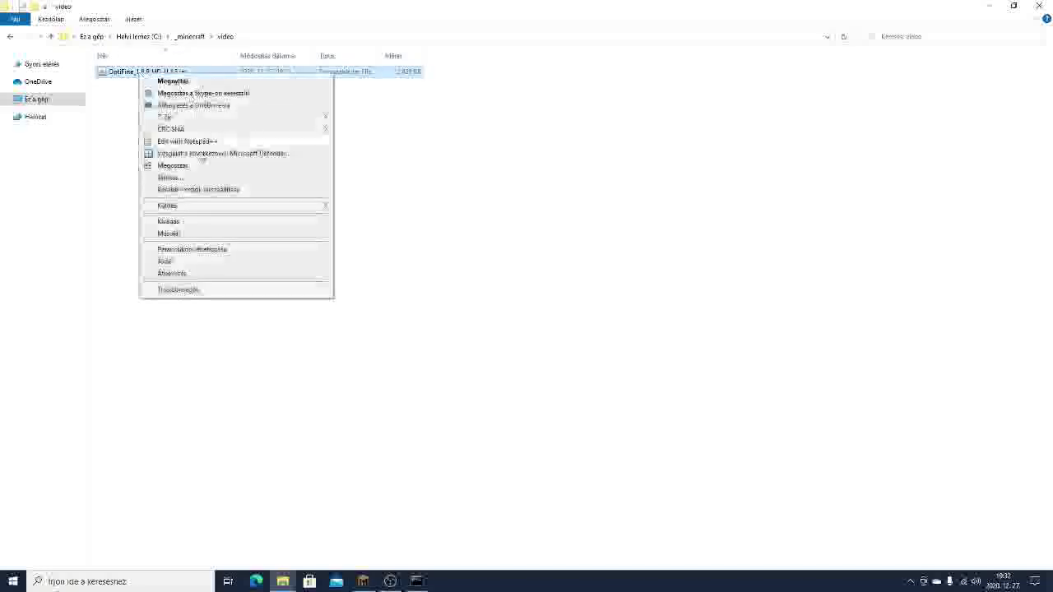
{"action": "left_click", "coordinate": [173, 272]}
{"action": "mouse_move", "coordinate": [138, 72]}
{"action": "left_mouse_down"}
{"action": "mouse_move", "coordinate": [160, 72]}
{"action": "mouse_move", "coordinate": [143, 72]}
{"action": "left_mouse_up"}
{"action": "left_click", "coordinate": [151, 109]}
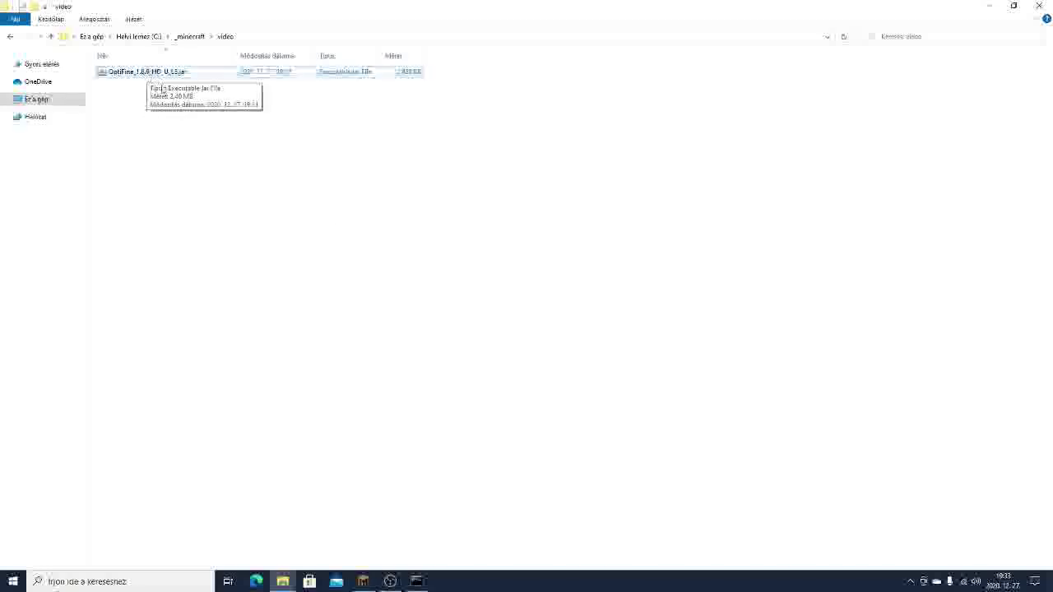
Launch the OptiFine_1.8.9_HD_U_L5.jar installer from the video folder and close its window
{"action": "double_click", "coordinate": [136, 71]}
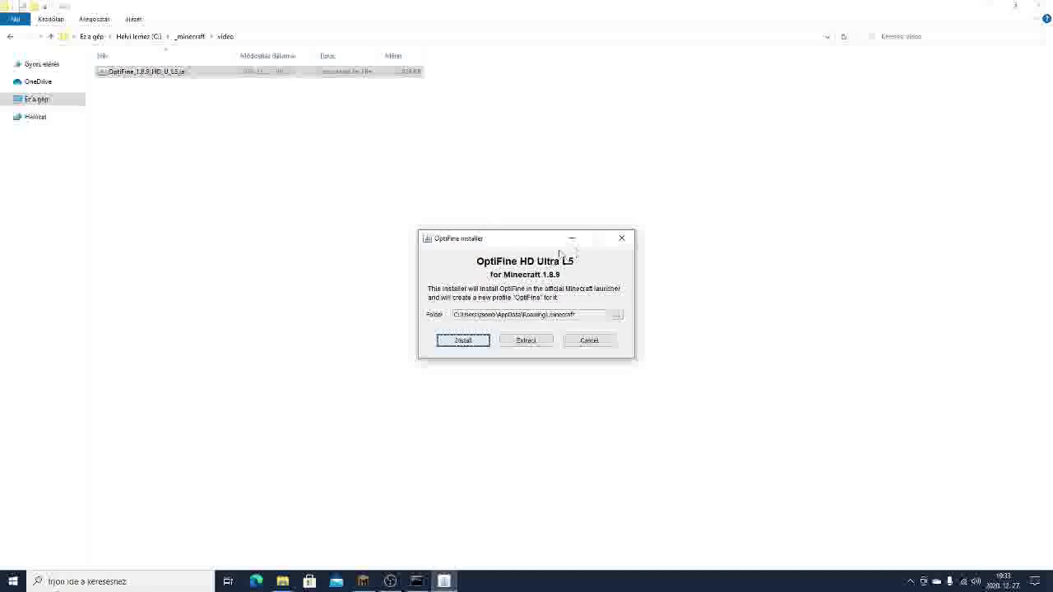
{"action": "left_click", "coordinate": [621, 238]}
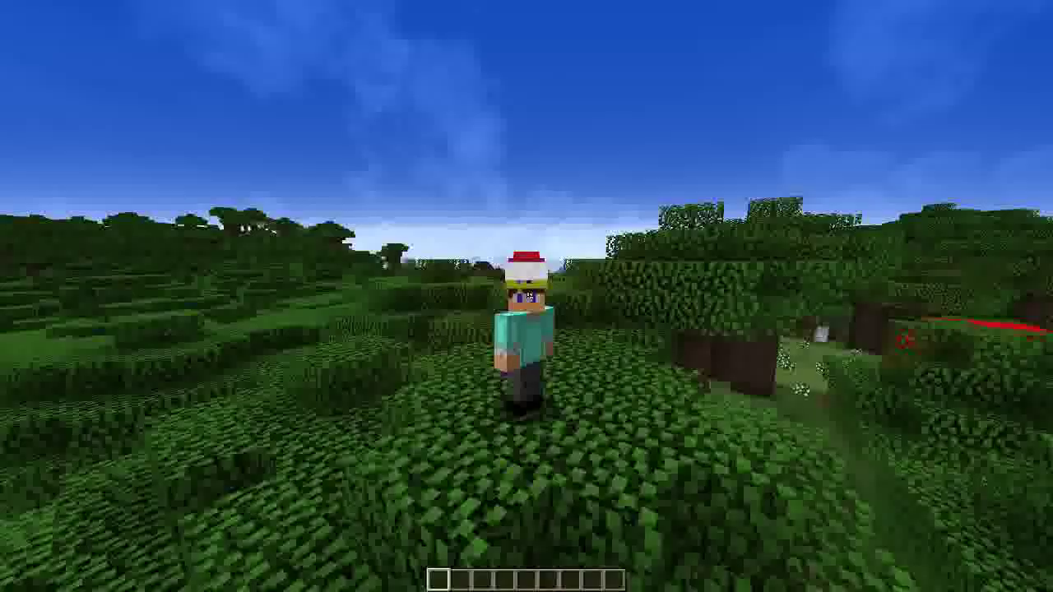
In Minecraft, pause the game and open the OptiFine Cape settings from the skin customization options
{"action": "key", "text": "Escape"}
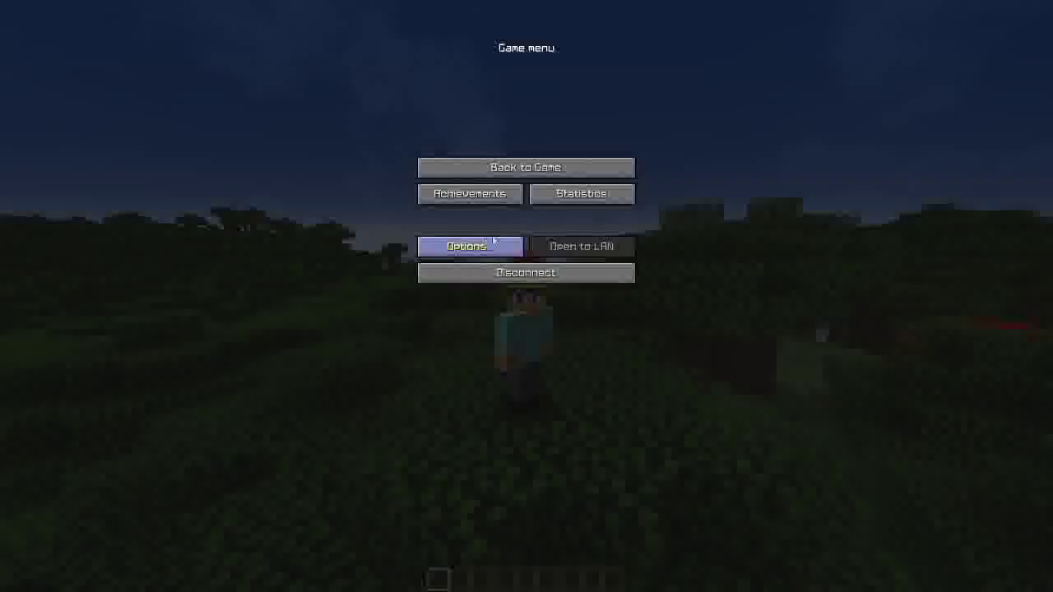
{"action": "left_click", "coordinate": [513, 244]}
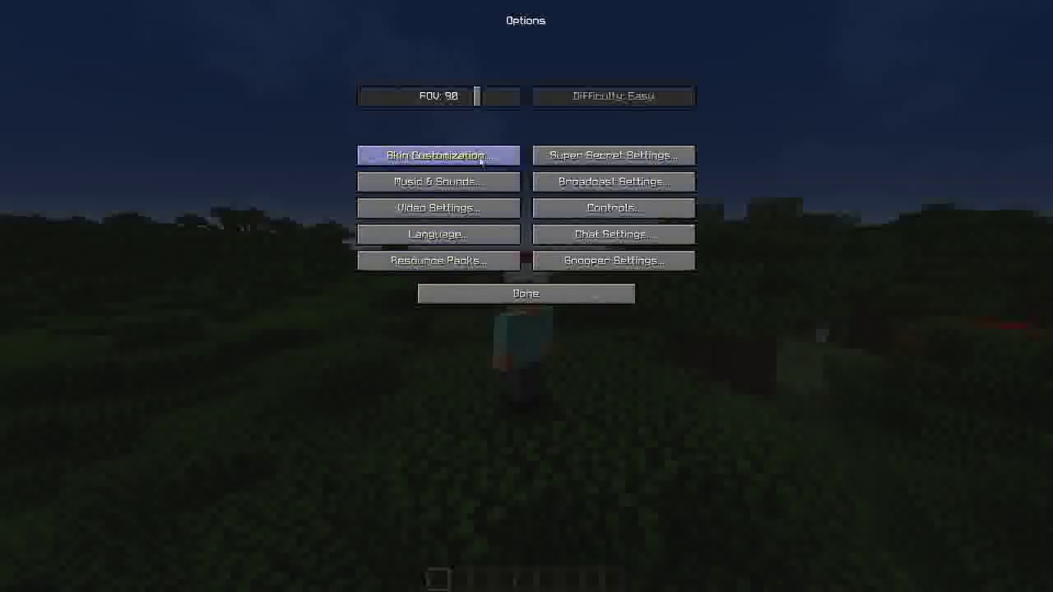
{"action": "left_click", "coordinate": [439, 158]}
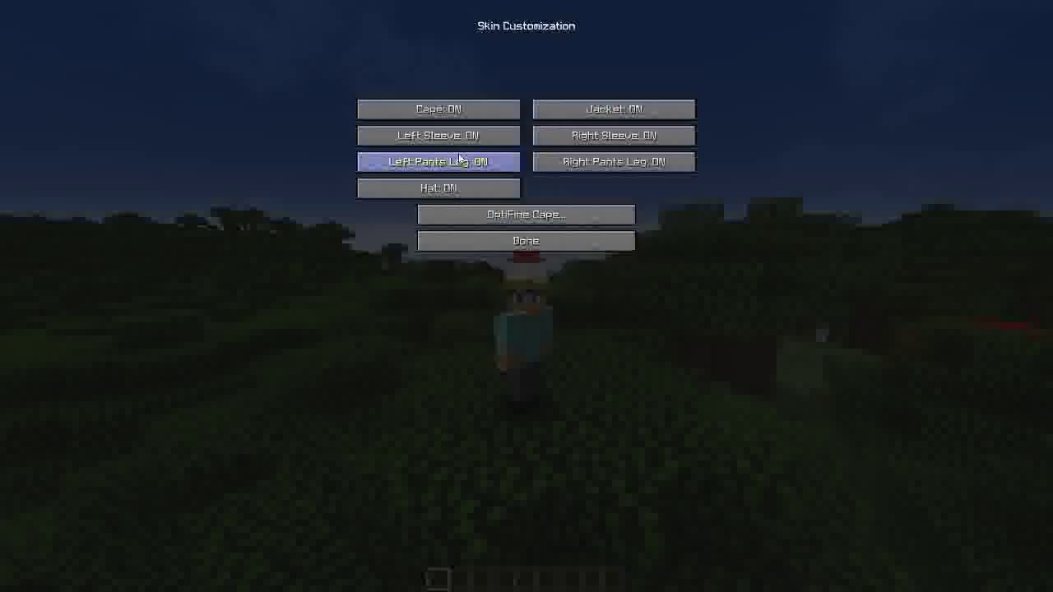
{"action": "left_click", "coordinate": [518, 217]}
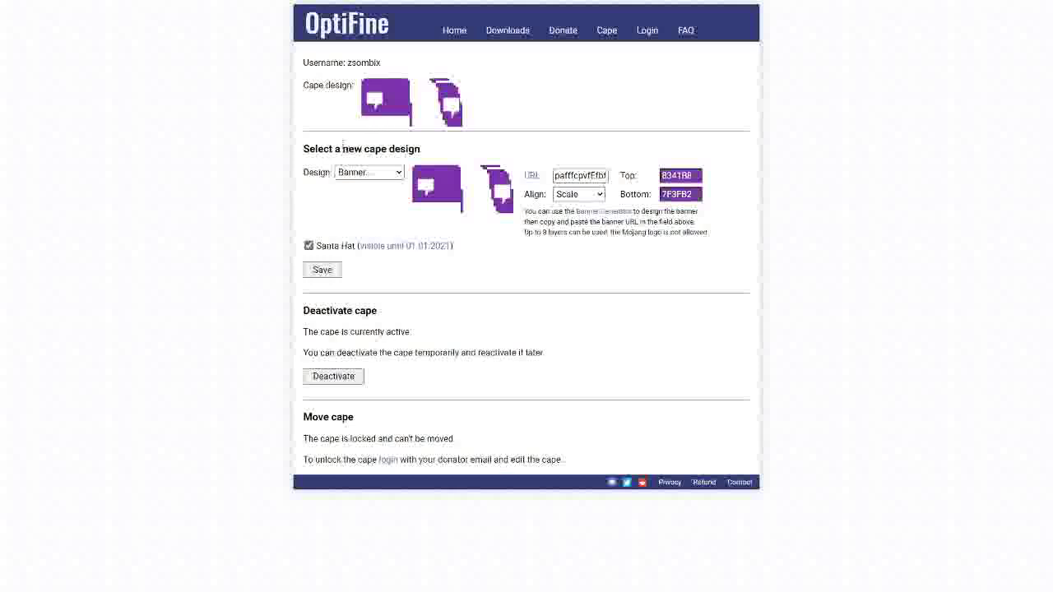
Examine the new cape design section and the Santa Hat option on the OptiFine cape page
{"action": "left_click_drag", "start_coordinate": [336, 150], "coordinate": [420, 150]}
{"action": "left_click", "coordinate": [420, 150]}
{"action": "left_click_drag", "start_coordinate": [318, 246], "coordinate": [355, 246]}
{"action": "left_click", "coordinate": [316, 248]}
{"action": "left_click", "coordinate": [312, 248]}
{"action": "left_click", "coordinate": [312, 249]}
{"action": "left_click", "coordinate": [325, 246]}
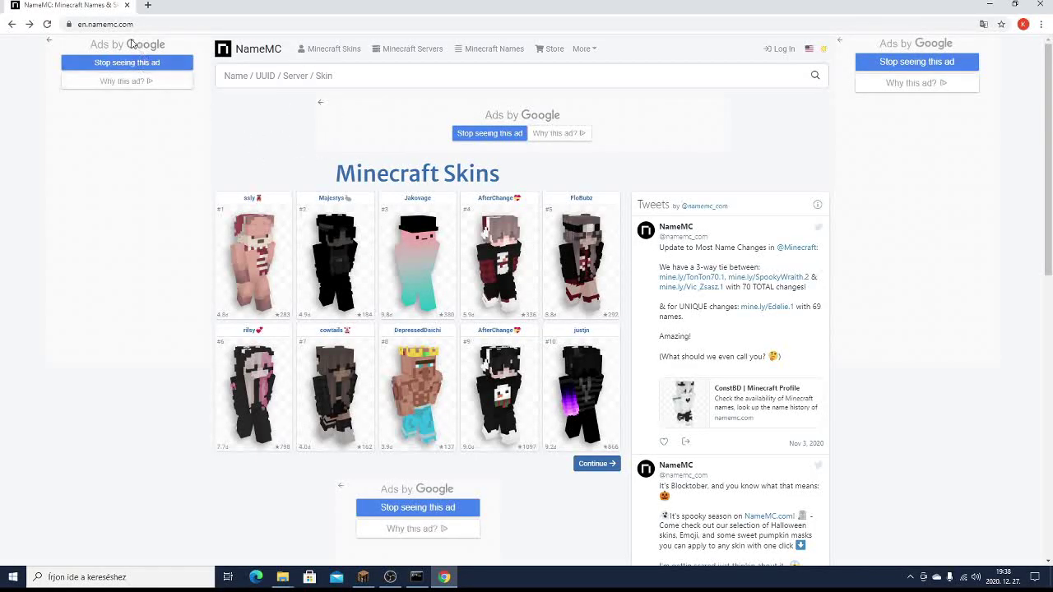
Search NameMC for the player's username to open their Minecraft profile
{"action": "left_click_drag", "start_coordinate": [158, 24], "coordinate": [90, 43]}
{"action": "left_click", "coordinate": [369, 151]}
{"action": "left_click", "coordinate": [257, 76]}
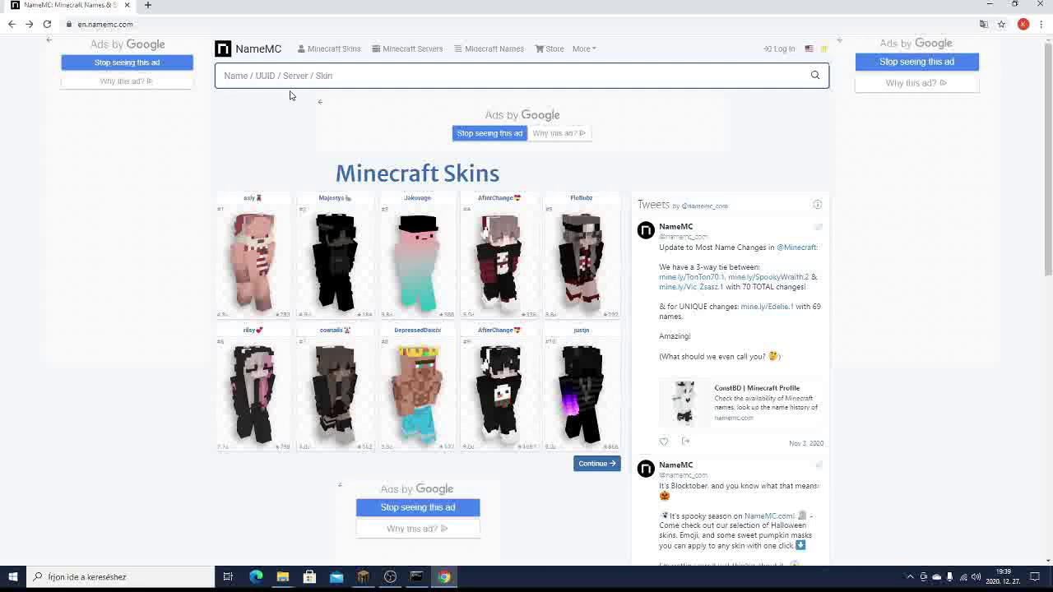
{"action": "type", "text": "zsi"}
{"action": "type", "text": "mbix"}
{"action": "key", "text": "Return"}
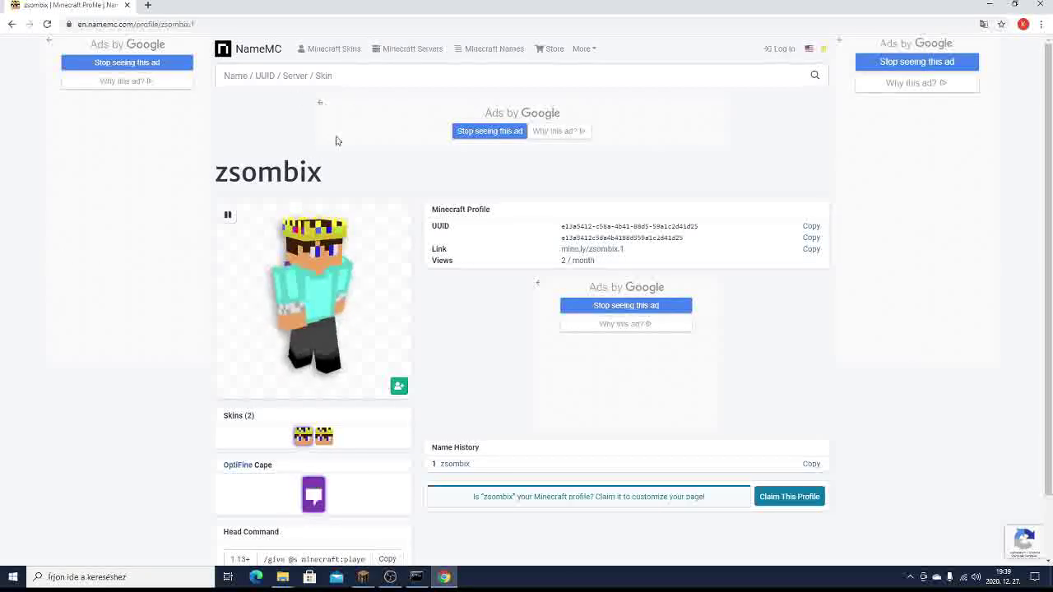
Rotate the character preview on the profile and open the page of the first listed skin
{"action": "left_click_drag", "start_coordinate": [228, 171], "coordinate": [321, 171]}
{"action": "left_click_drag", "start_coordinate": [366, 301], "coordinate": [297, 302]}
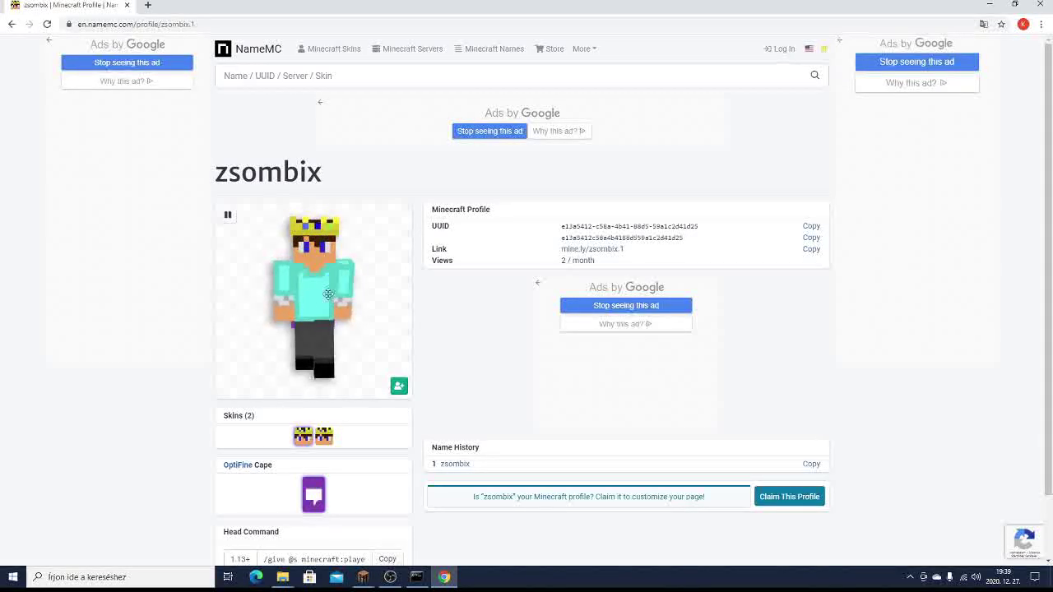
{"action": "scroll", "coordinate": [82, 337], "scroll_direction": "down", "scroll_amount": 1}
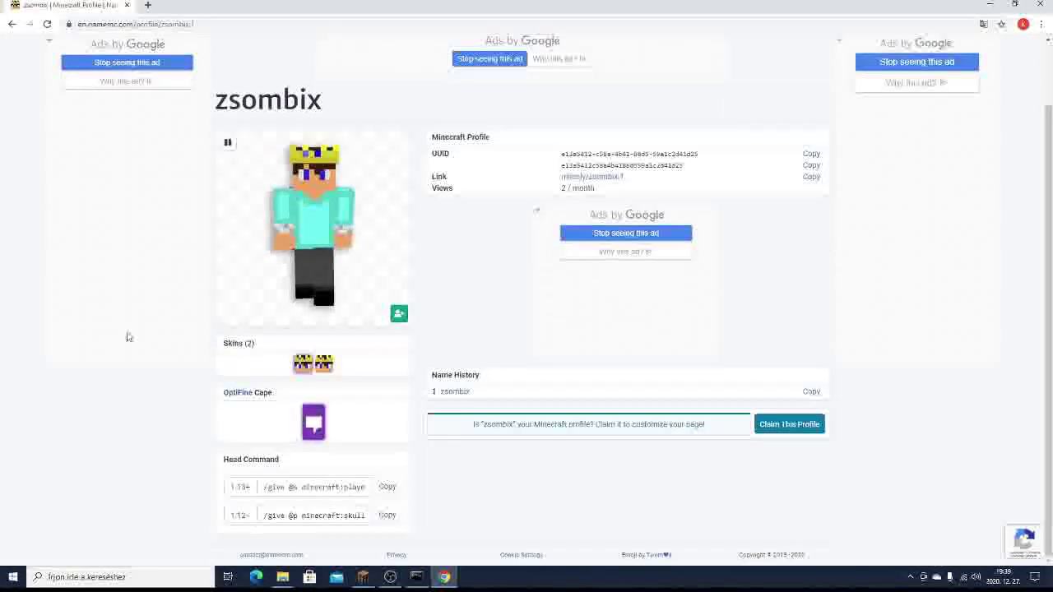
{"action": "left_click", "coordinate": [302, 367]}
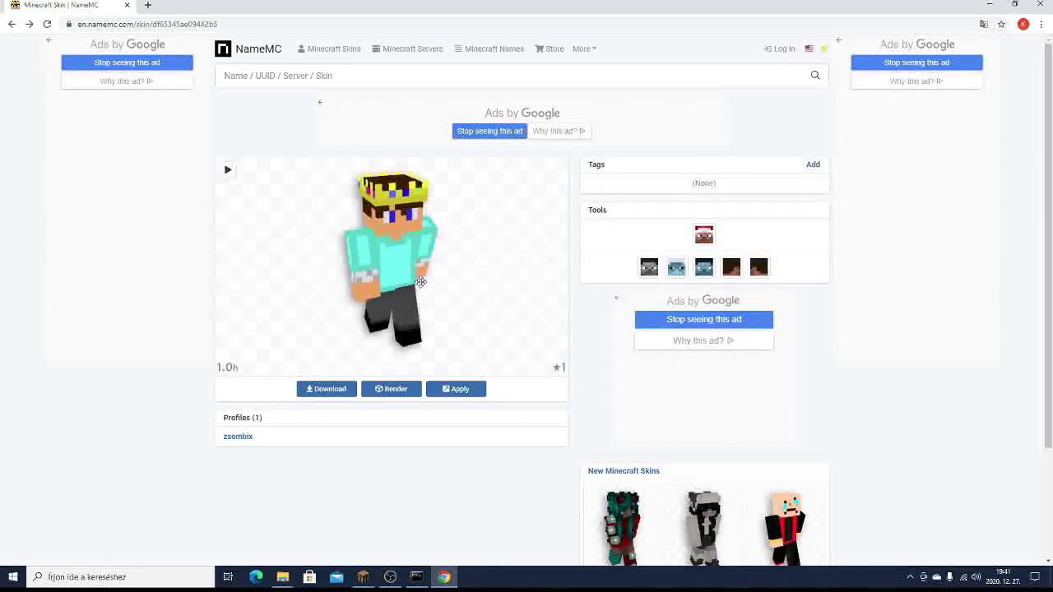
Add the Santa hat to the skin with the NameMC skin tools and rotate the resulting preview
{"action": "double_click", "coordinate": [593, 213]}
{"action": "left_click", "coordinate": [594, 221]}
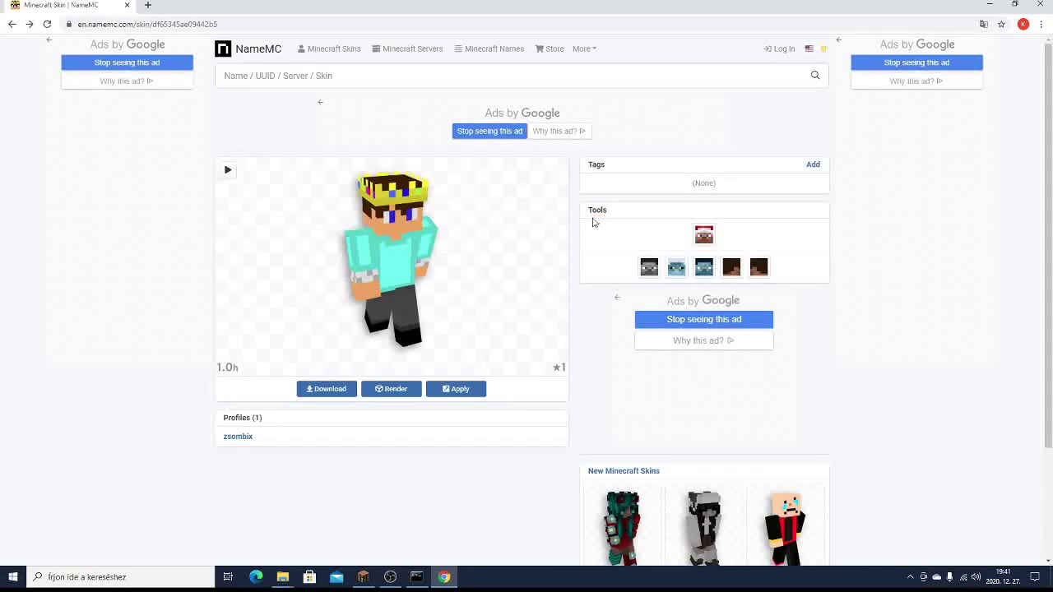
{"action": "left_click", "coordinate": [702, 234]}
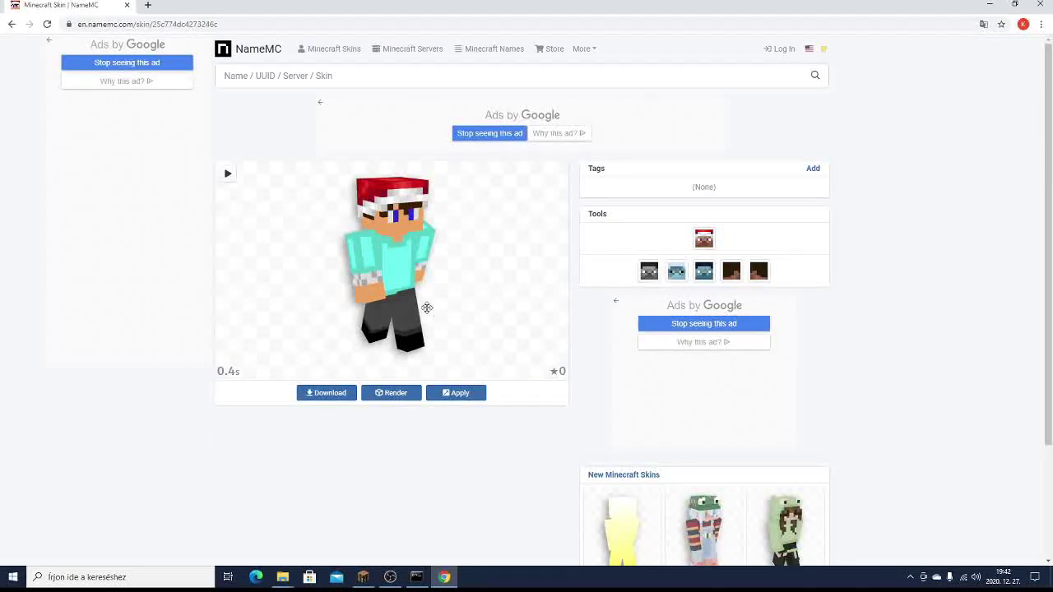
{"action": "left_click_drag", "start_coordinate": [398, 266], "coordinate": [440, 236]}
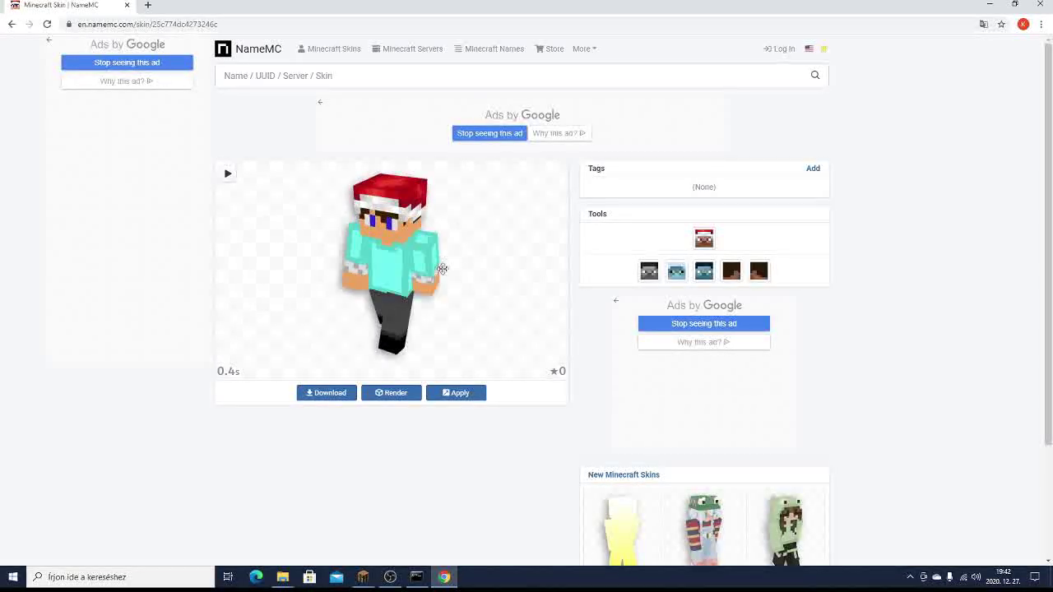